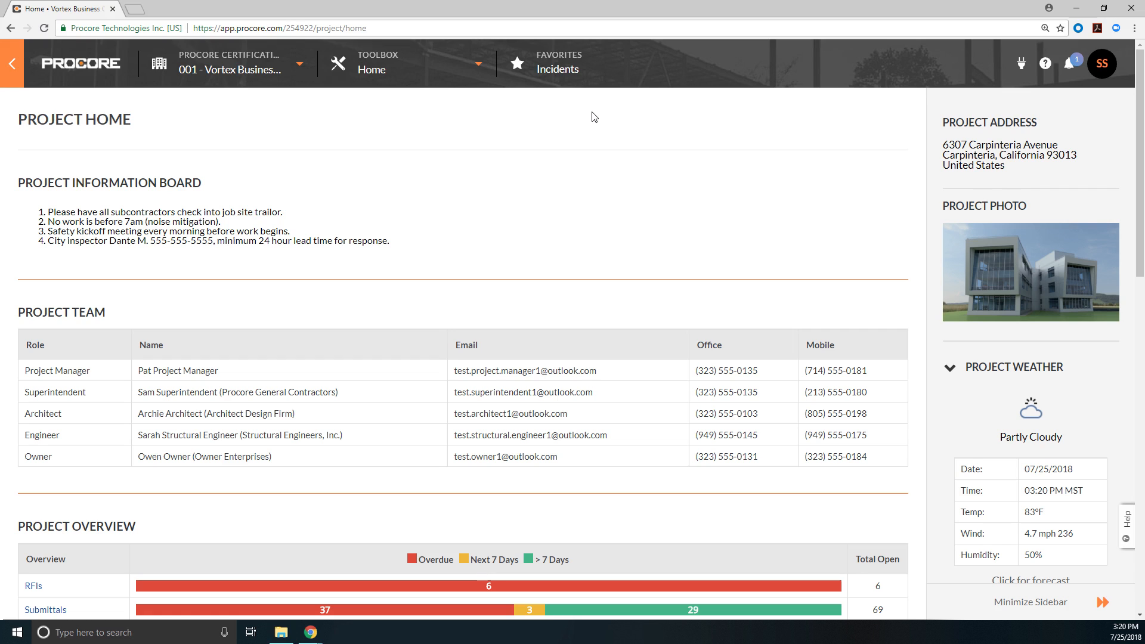
# Step: Start a new incident in the project's Incidents tool and title it "Slip on Wet Surface in Stairwell"
pyautogui.click(558, 69)
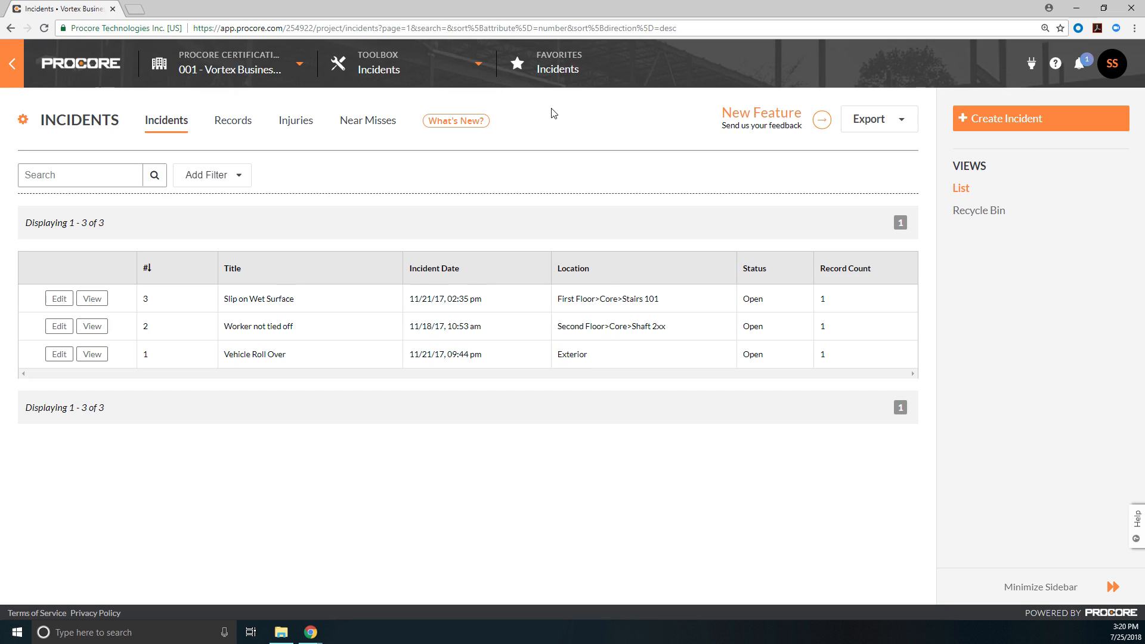
pyautogui.click(1000, 119)
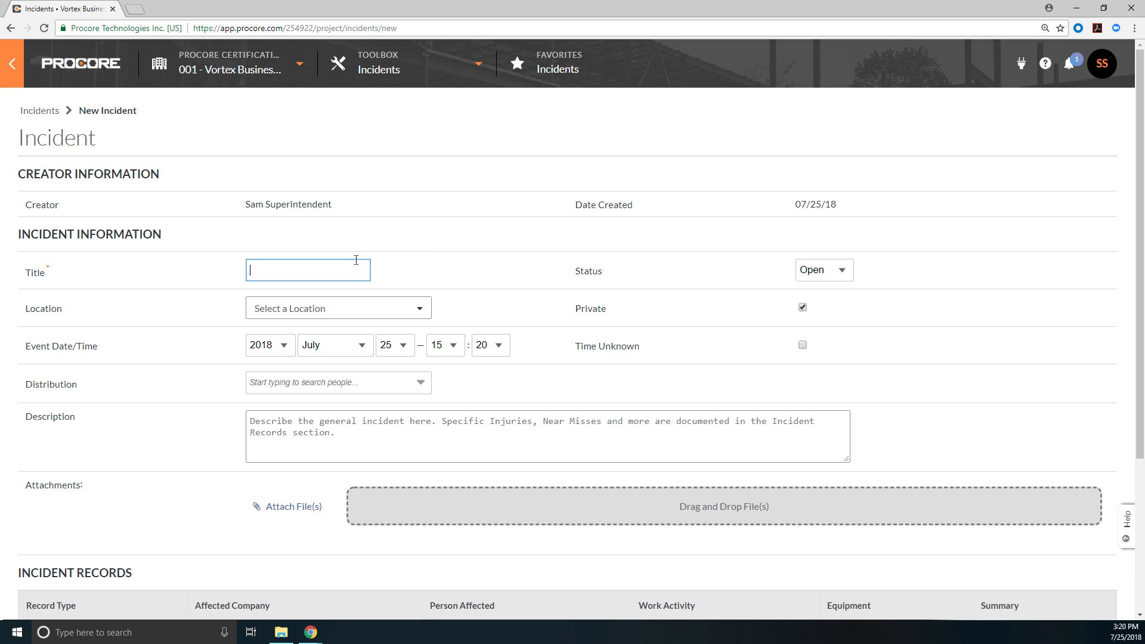
pyautogui.write('Slip on Wet Surface in Stairwell')
pyautogui.click(432, 272)
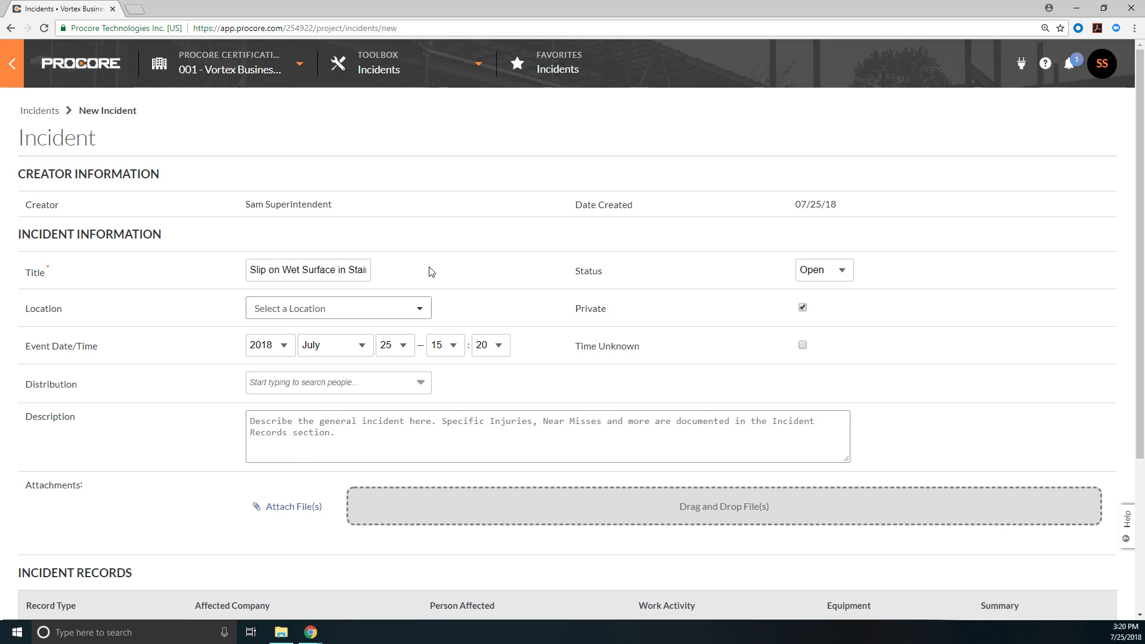
# Step: Set the incident's location to Third Floor>Core>Stairs 301
pyautogui.click(428, 311)
pyautogui.write('Th')
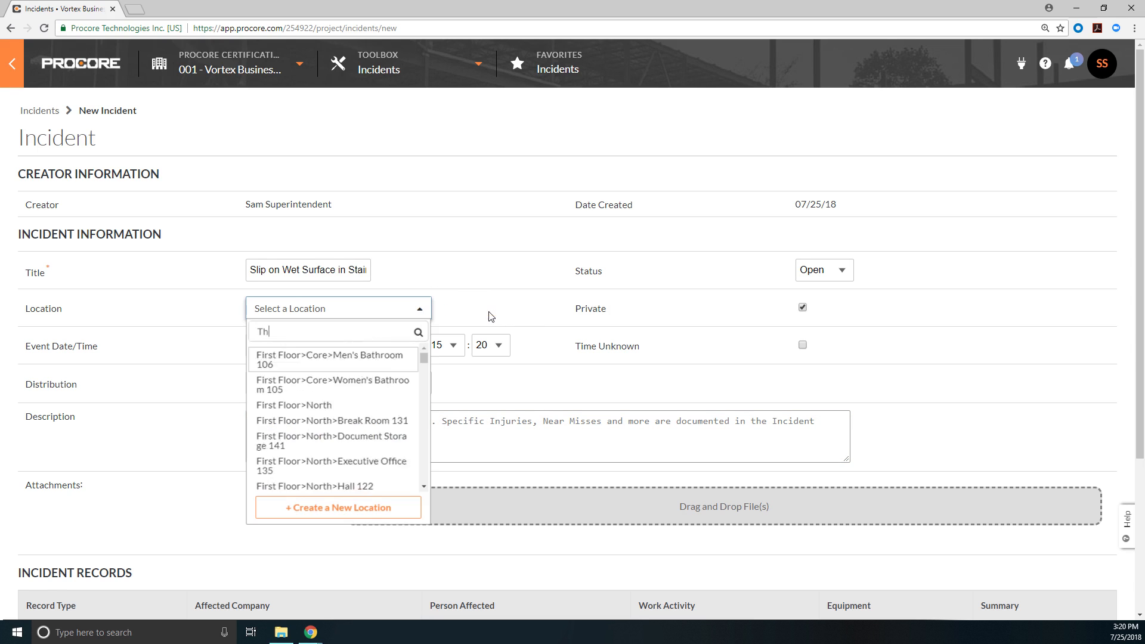
pyautogui.write('ird Floor>Core>St')
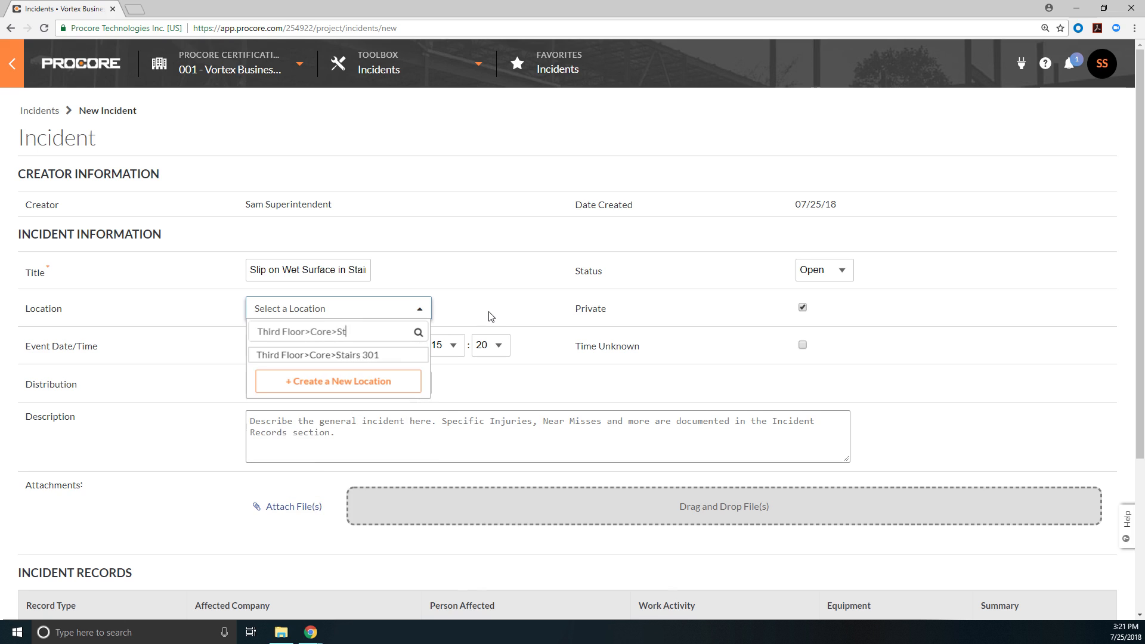
pyautogui.click(376, 355)
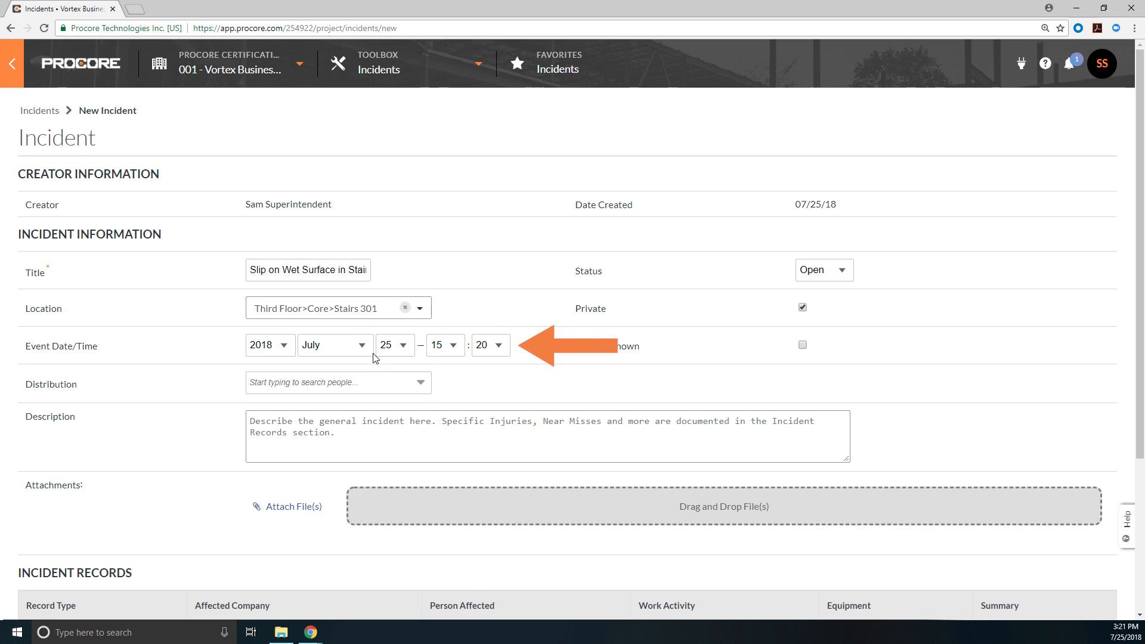
# Step: Set the incident's event time to 10:15
pyautogui.click(455, 346)
pyautogui.click(437, 478)
pyautogui.click(498, 346)
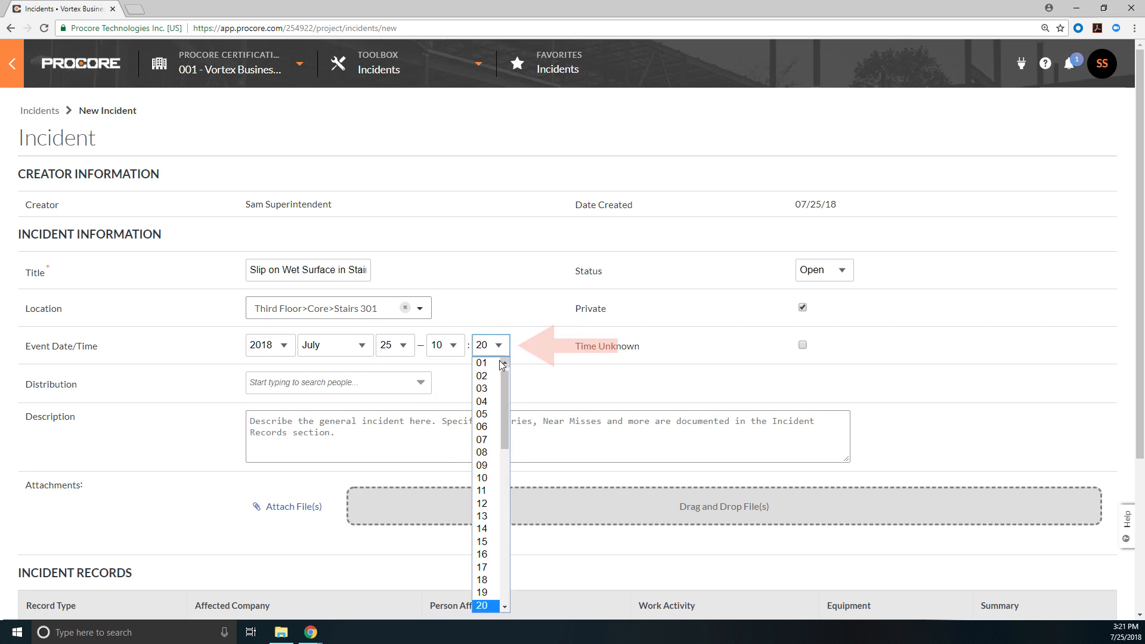
pyautogui.click(492, 541)
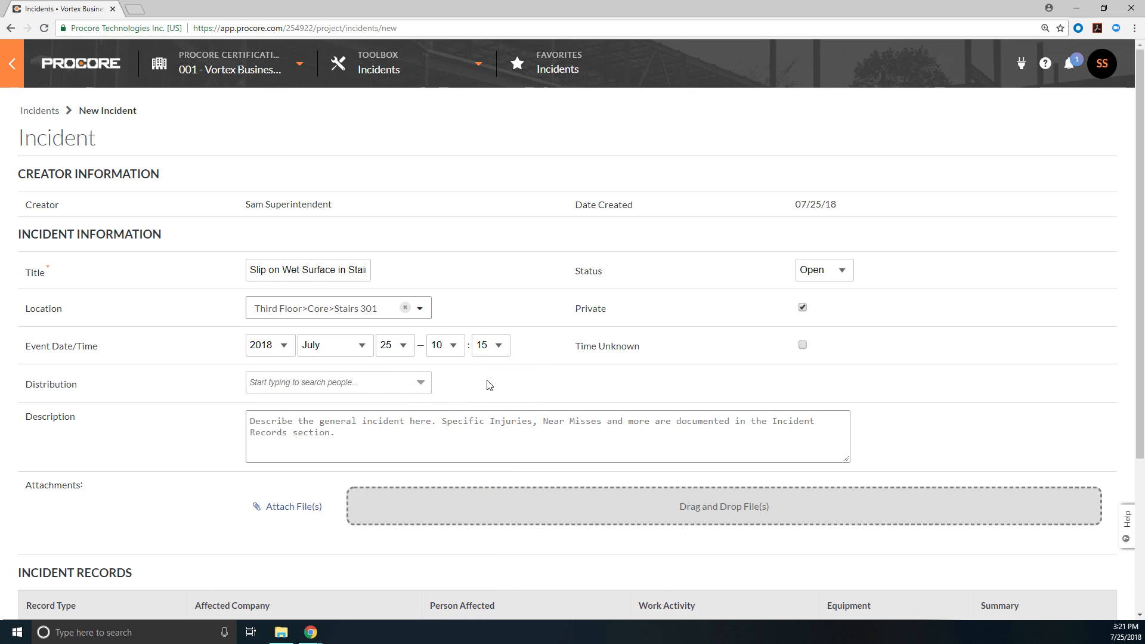
# Step: Add the company admin and the project manager from Procore General Contractors to the incident's distribution
pyautogui.write('Cas')
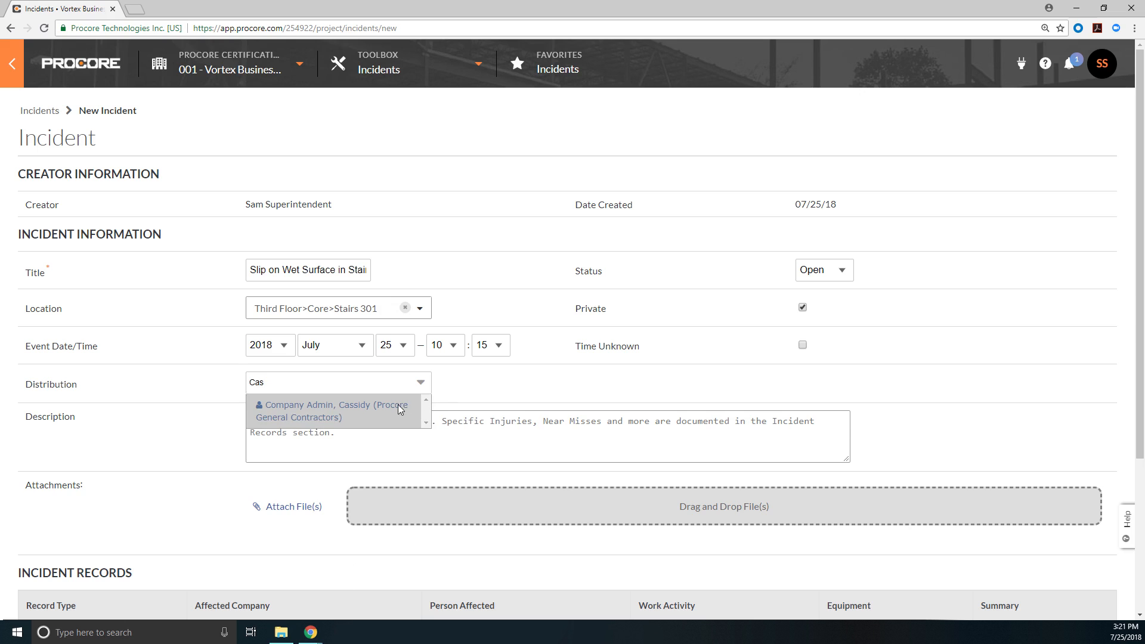
pyautogui.click(399, 405)
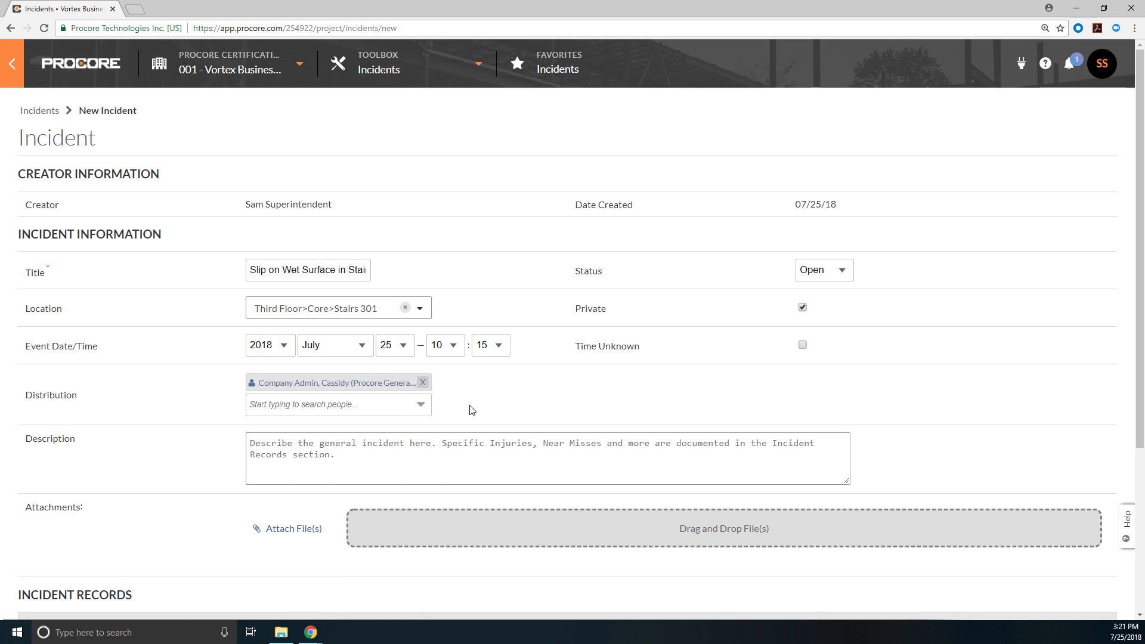
pyautogui.write('Pat')
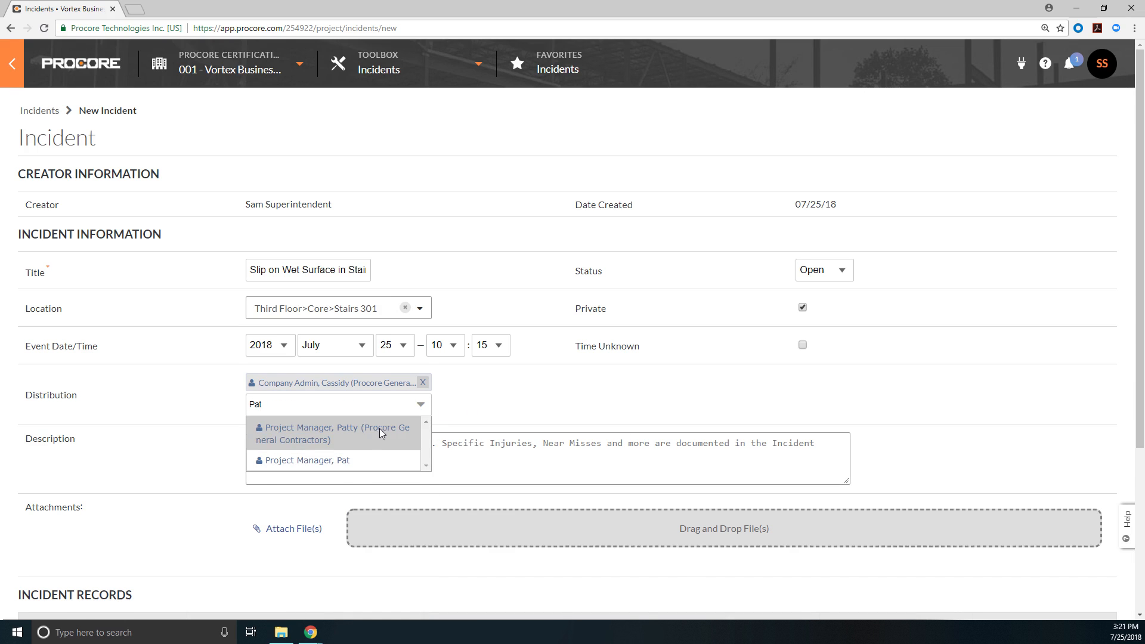
pyautogui.click(383, 429)
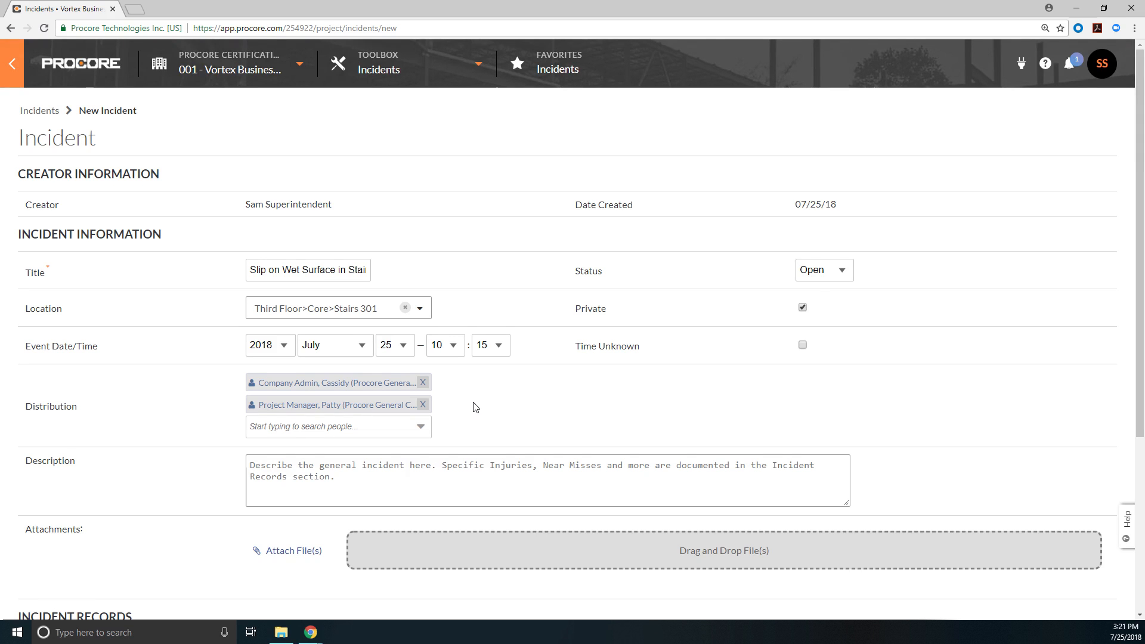
# Step: Add an injury record to the incident with HVAC Experts as affected company and its HVAC contact as the person affected
pyautogui.scroll(-3, 475, 407)
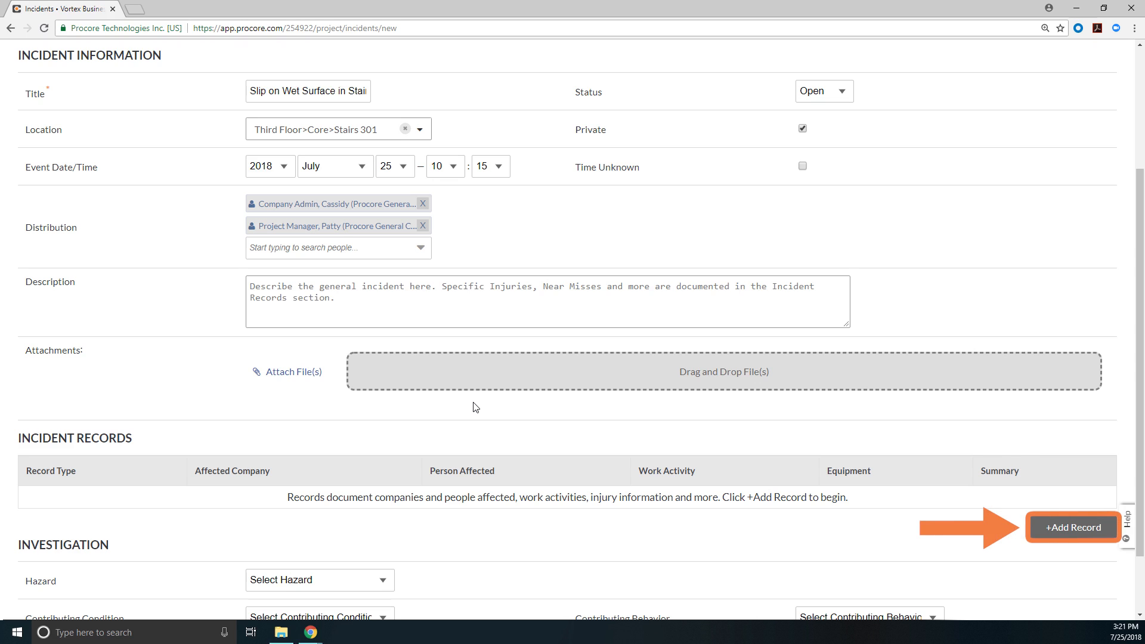
pyautogui.click(1043, 527)
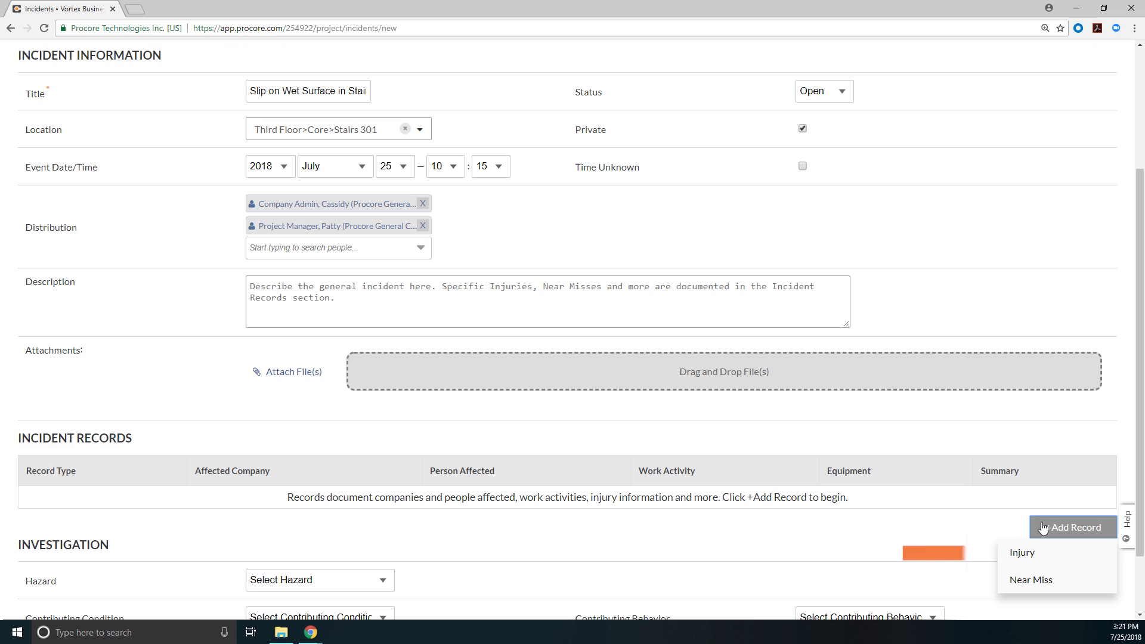
pyautogui.click(1039, 557)
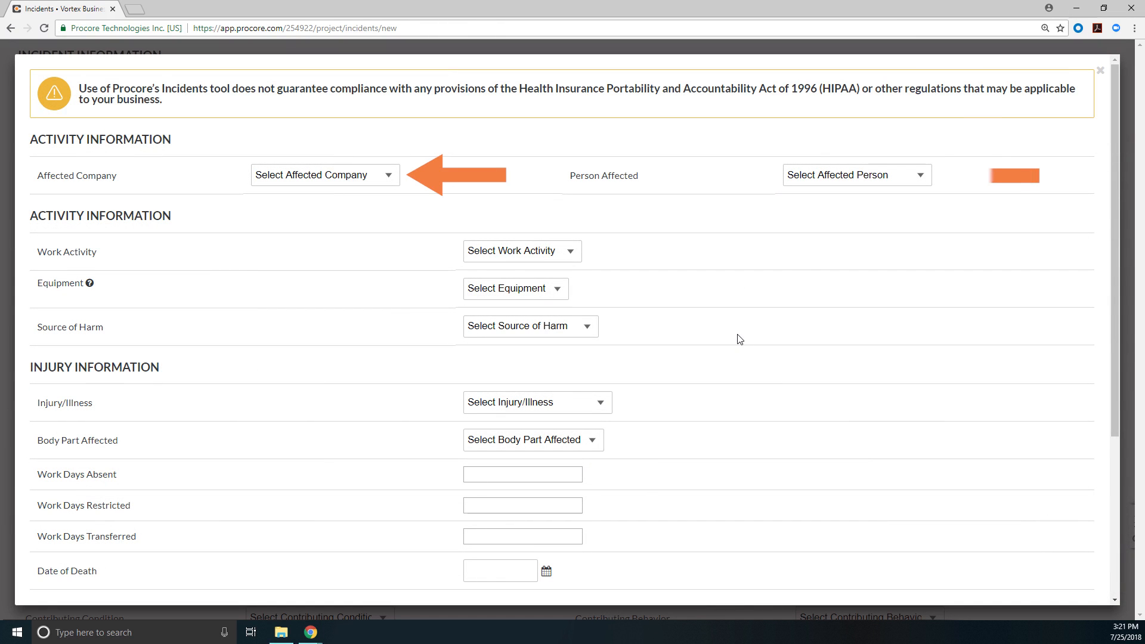
pyautogui.click(380, 177)
pyautogui.click(337, 358)
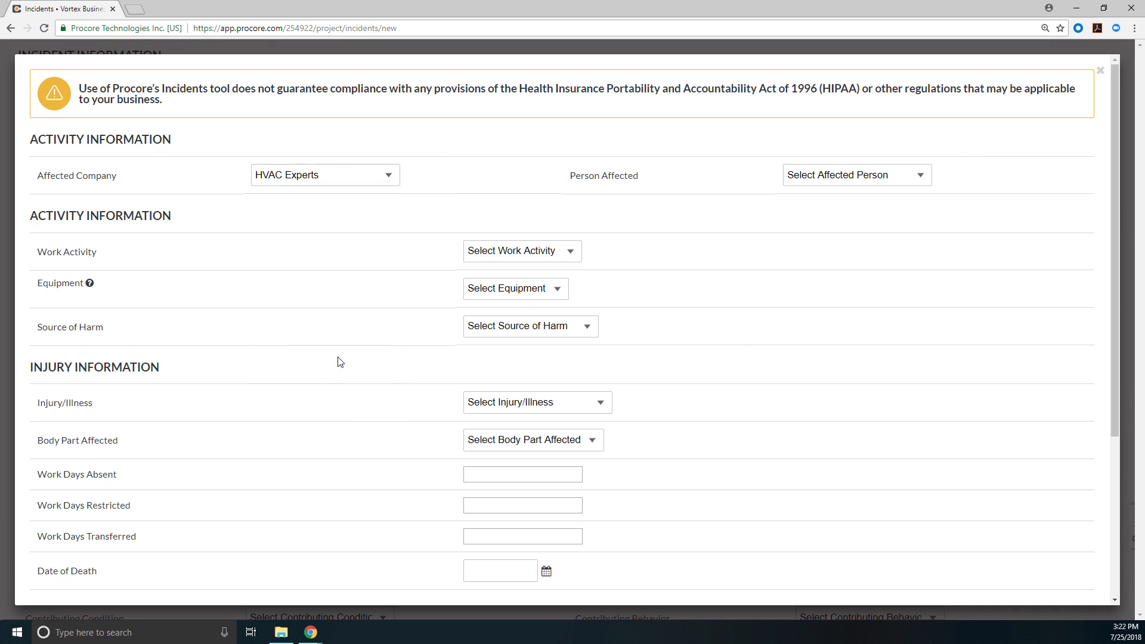
pyautogui.click(839, 181)
pyautogui.click(830, 218)
# Step: Set the injury record's work activity to Material Handling and source of harm to Ground / Floor, leaving the equipment unselected
pyautogui.click(537, 251)
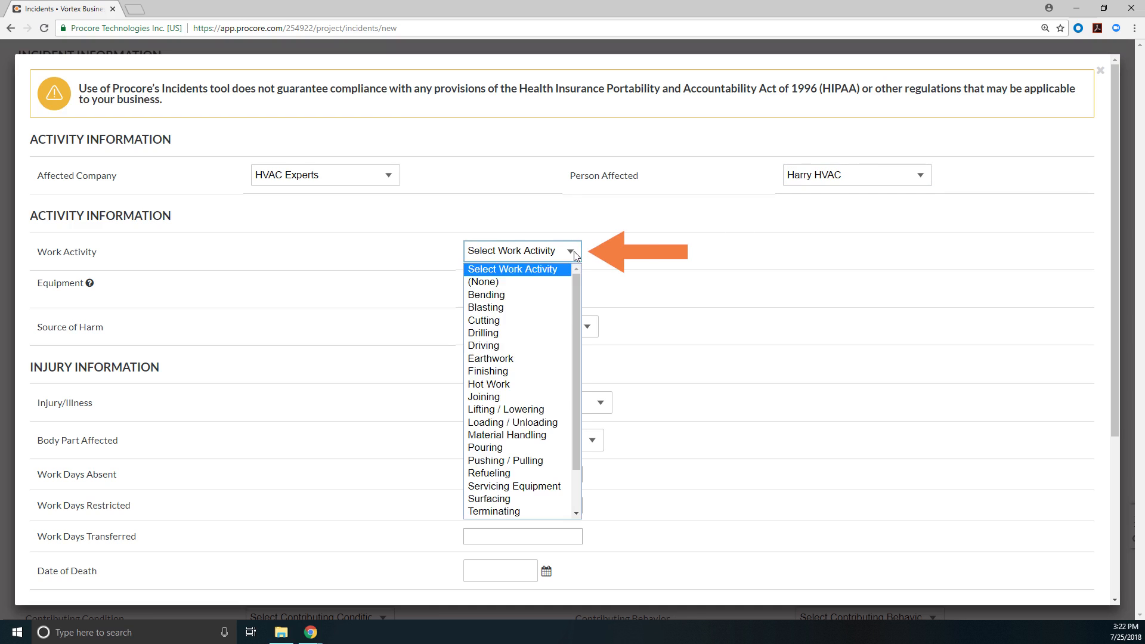
pyautogui.click(554, 433)
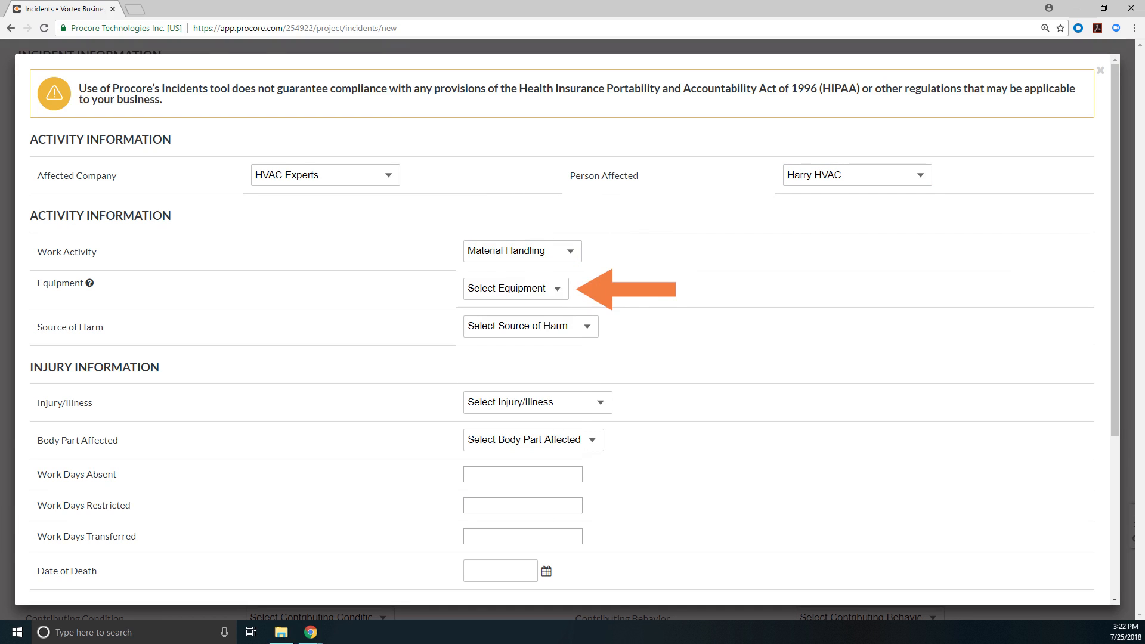
pyautogui.click(562, 292)
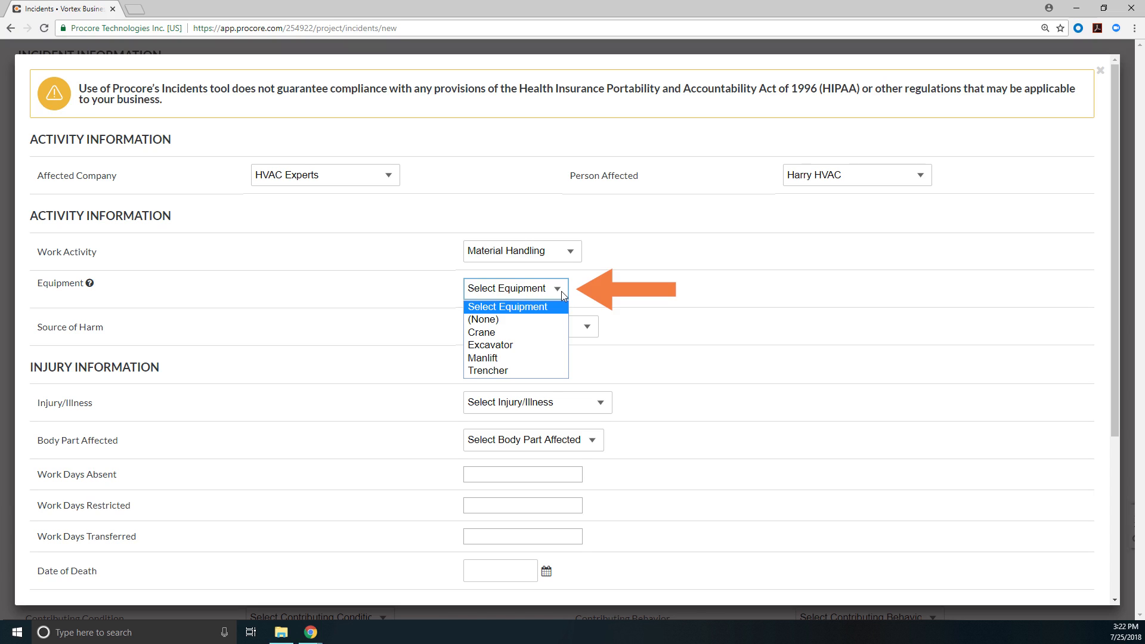
pyautogui.click(562, 291)
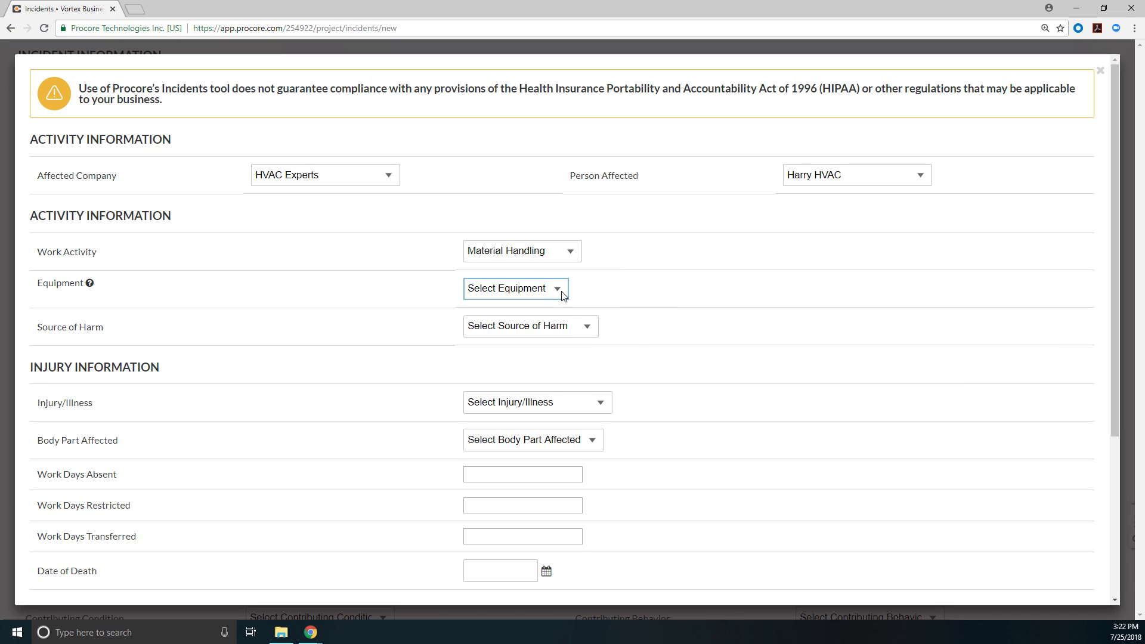
pyautogui.click(593, 331)
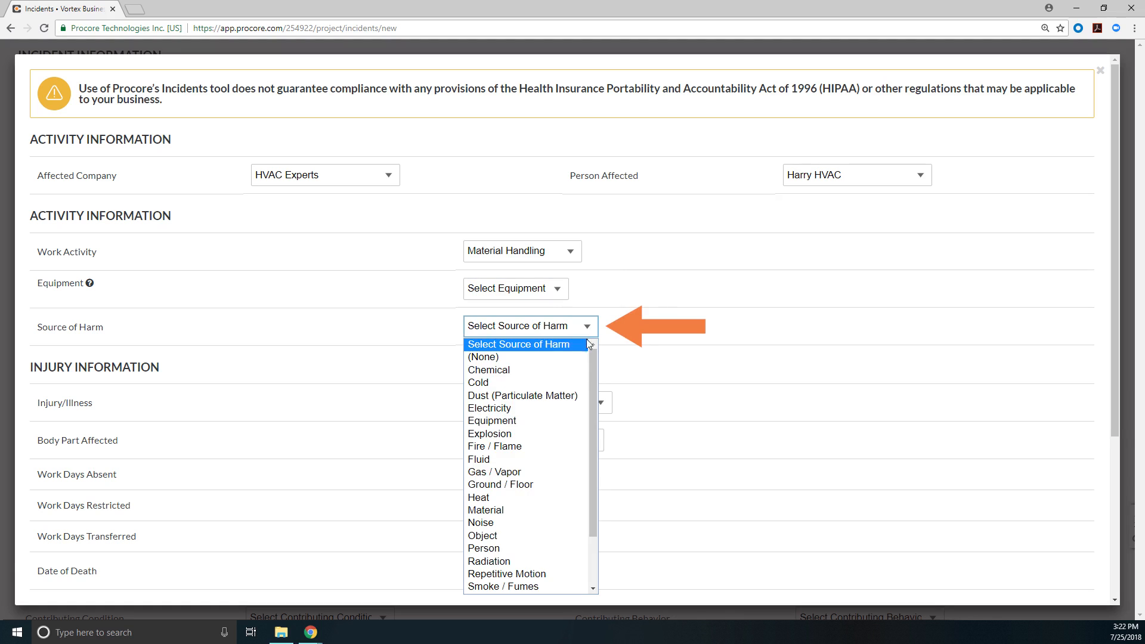
pyautogui.click(547, 479)
pyautogui.click(638, 357)
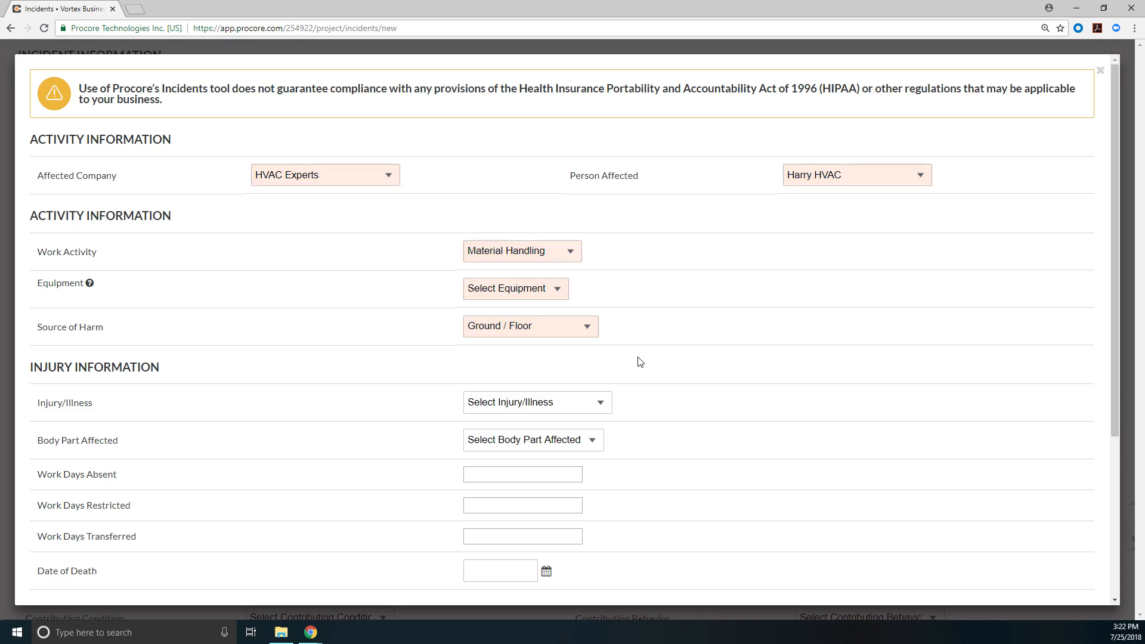
# Step: Set the injury record's injury/illness to Sprain and the body part affected to Knee
pyautogui.click(608, 404)
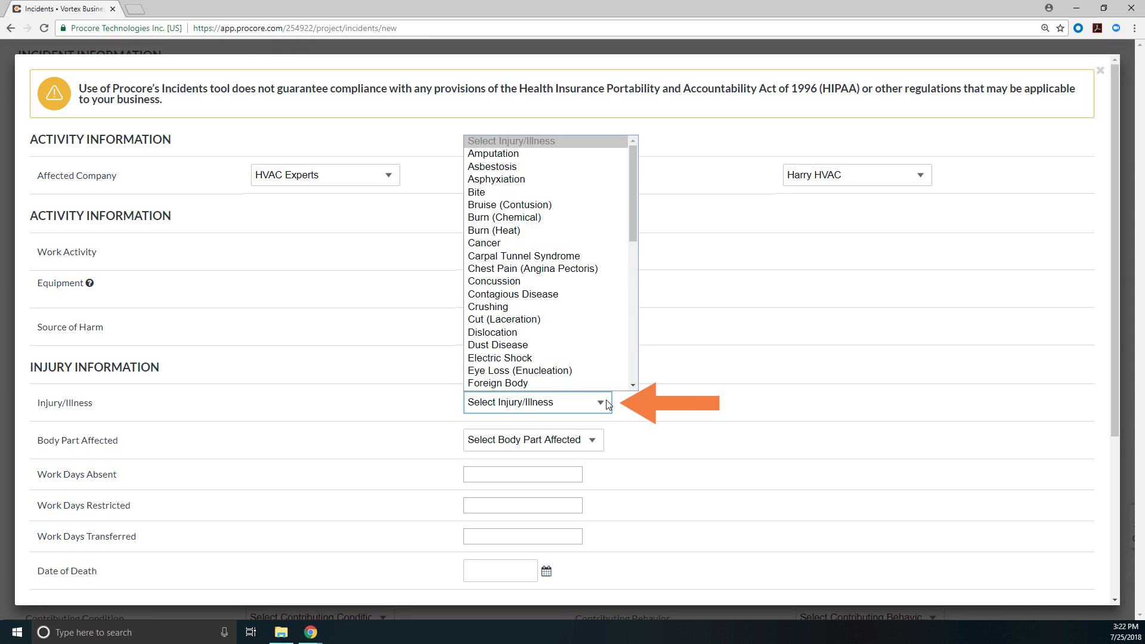
pyautogui.scroll(-6, 559, 334)
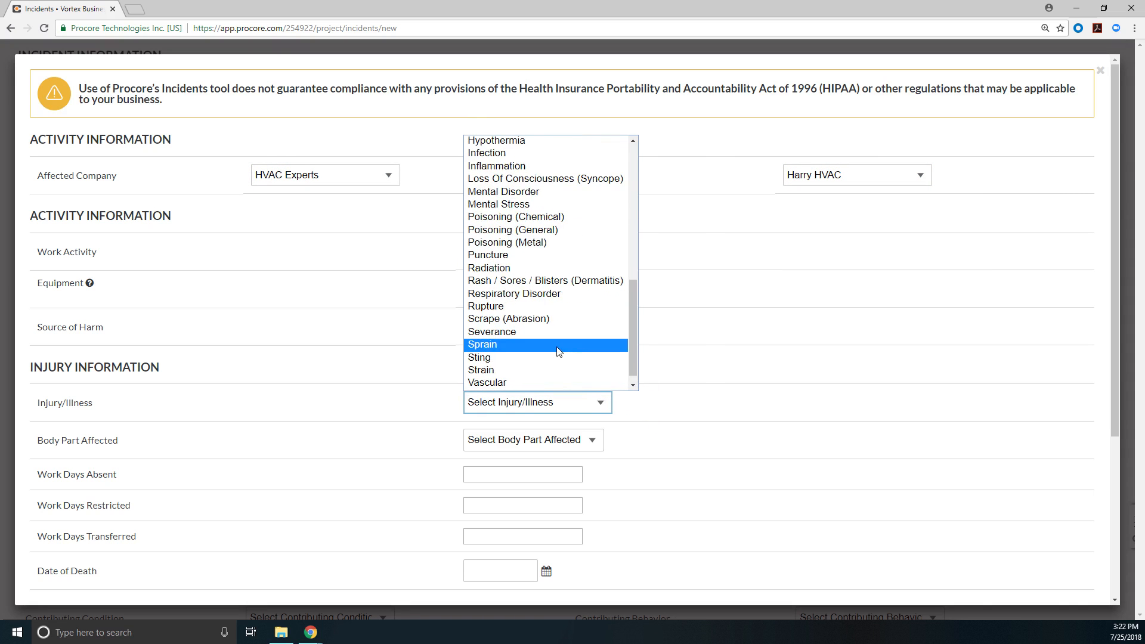
pyautogui.click(559, 346)
pyautogui.click(592, 439)
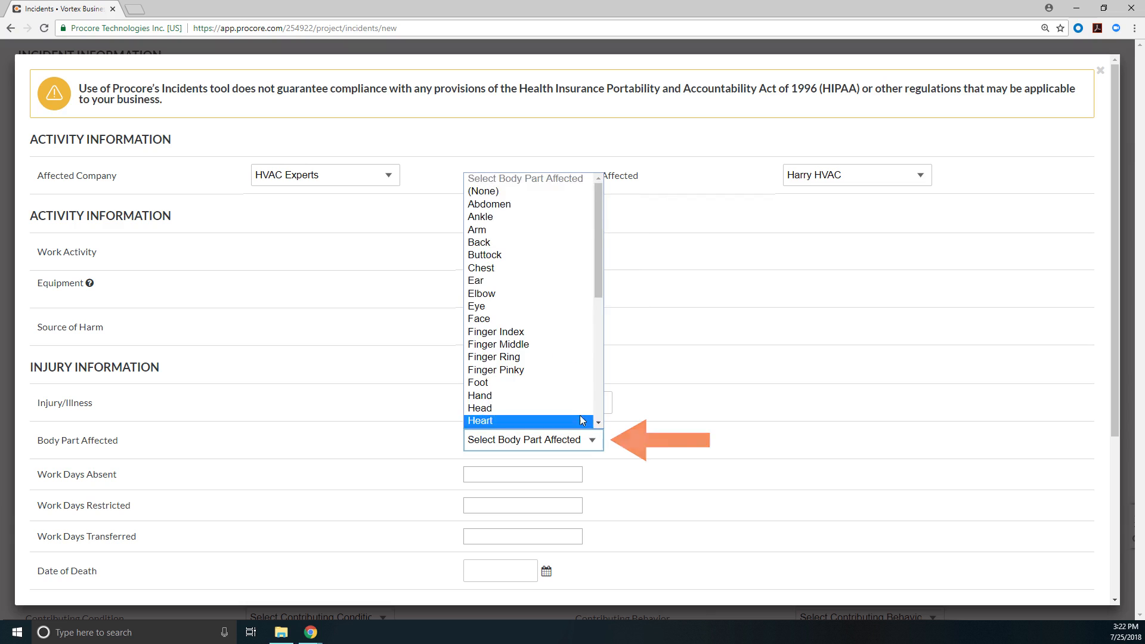
pyautogui.scroll(-2, 581, 421)
pyautogui.click(620, 442)
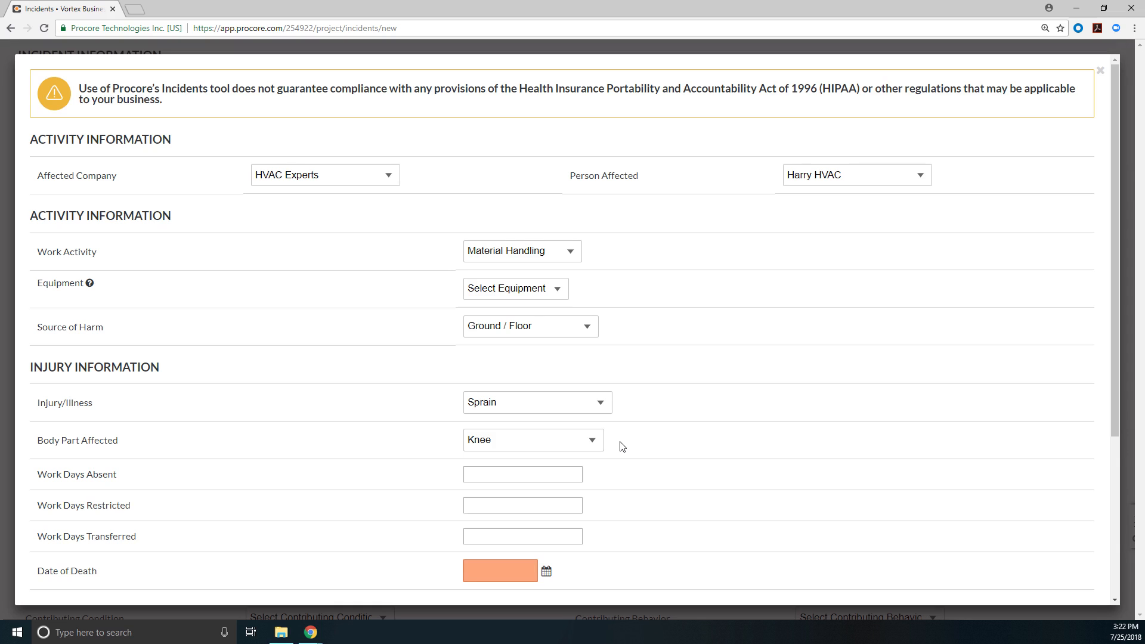
# Step: Set the treatment filing type to First Aid and submit the injury record
pyautogui.scroll(-4, 622, 447)
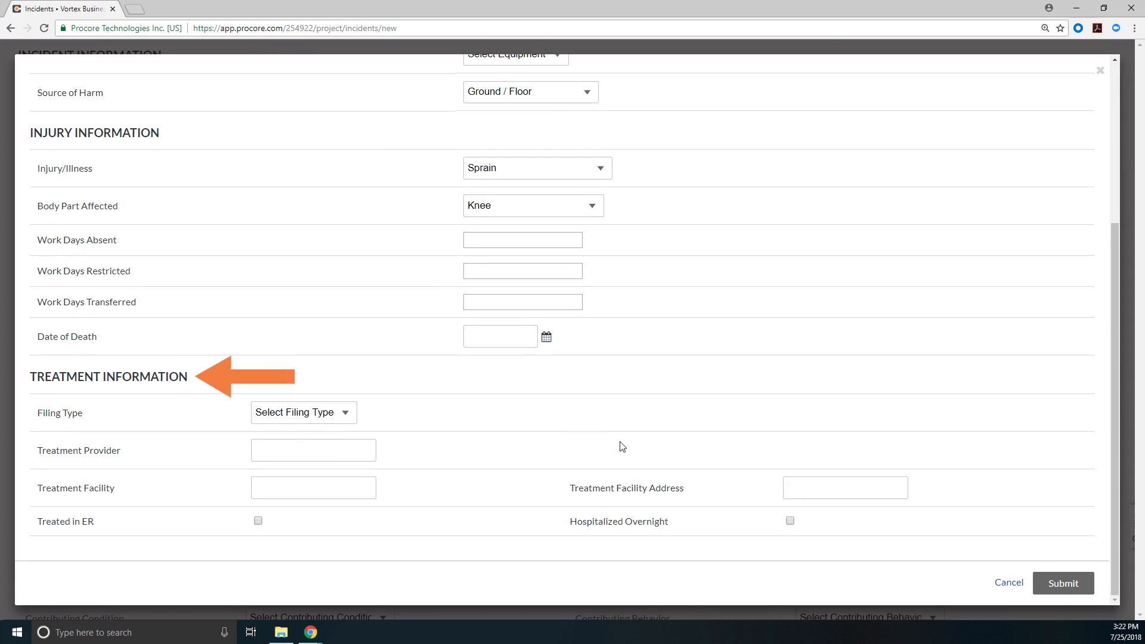
pyautogui.click(342, 412)
pyautogui.click(324, 468)
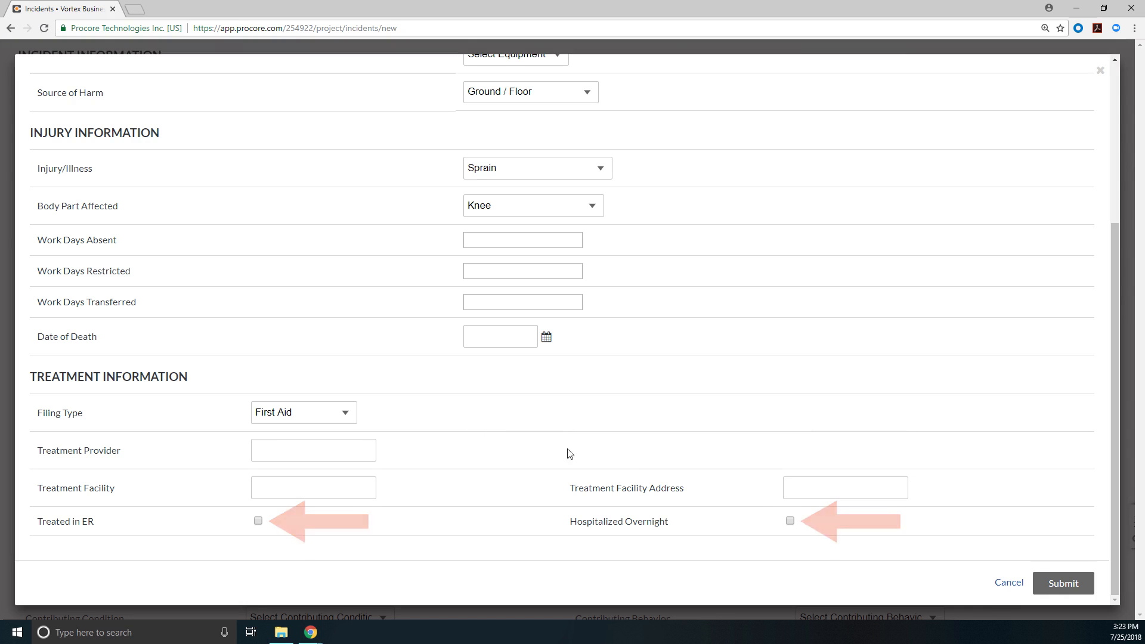
pyautogui.click(1065, 583)
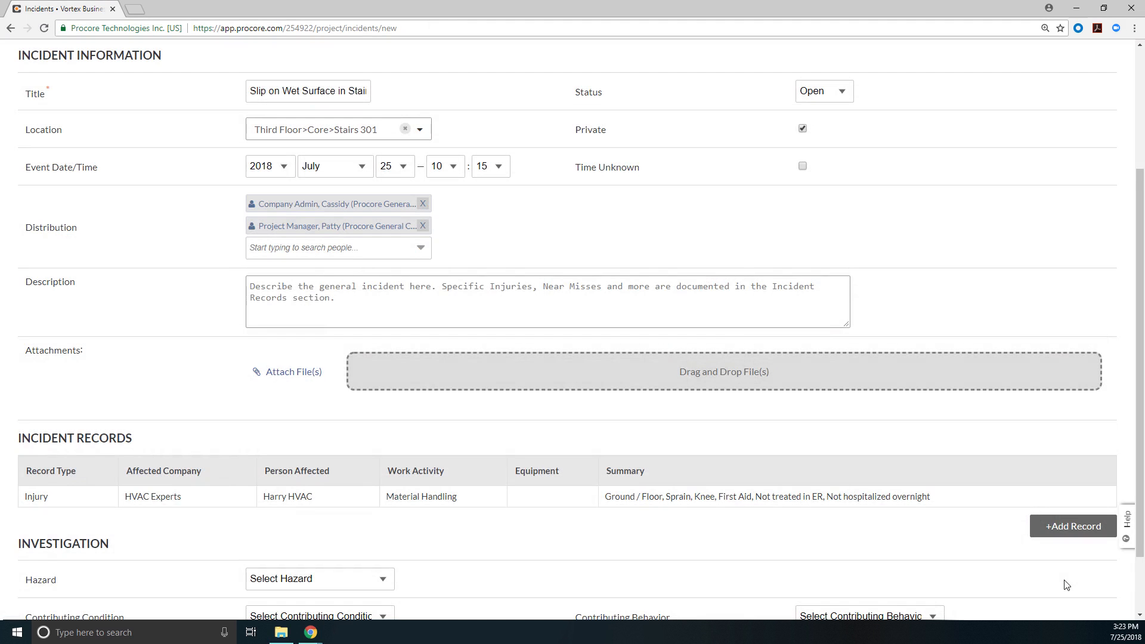
# Step: Examine the hazard, contributing condition and contributing behavior choices in the Investigation section without selecting any
pyautogui.scroll(-2, 1065, 584)
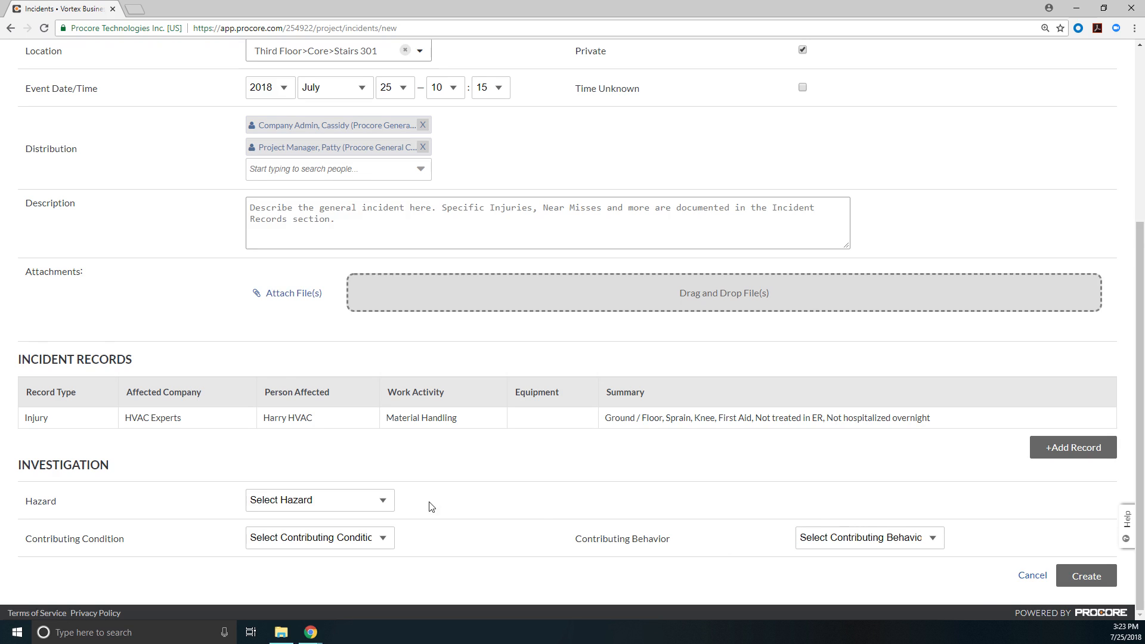
pyautogui.click(388, 503)
pyautogui.click(387, 502)
pyautogui.click(388, 539)
pyautogui.click(389, 539)
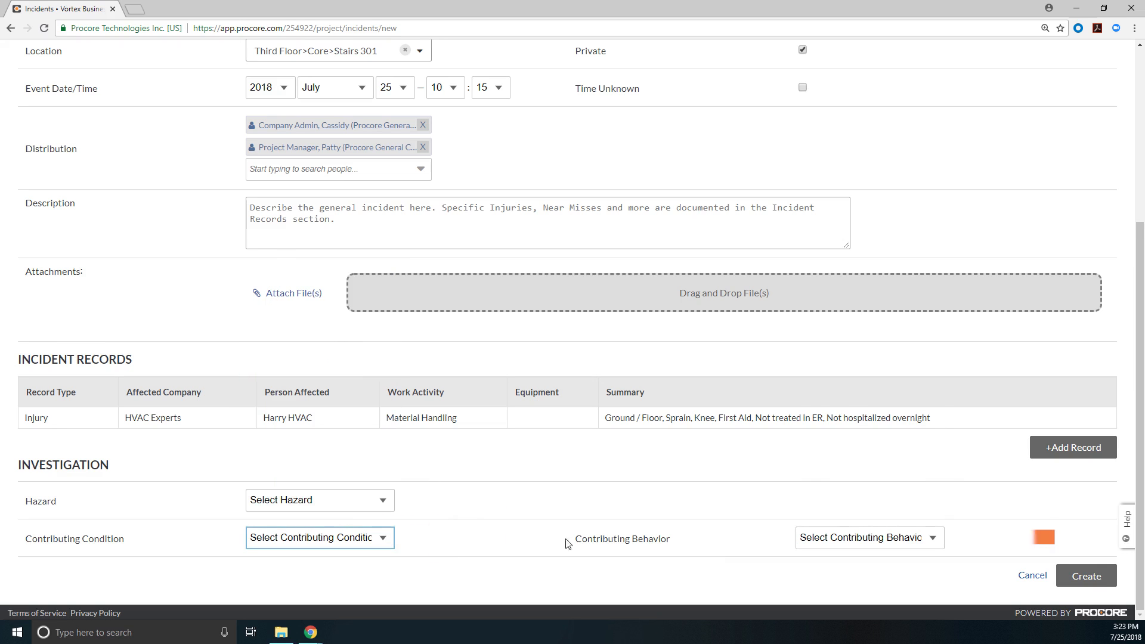
pyautogui.click(935, 538)
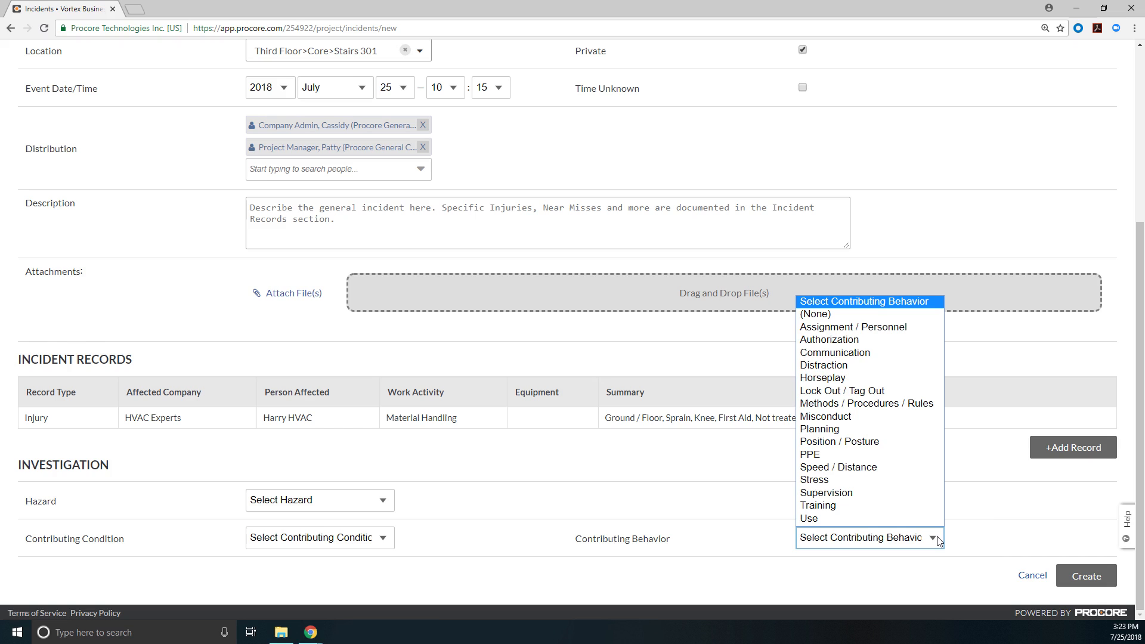
pyautogui.click(938, 540)
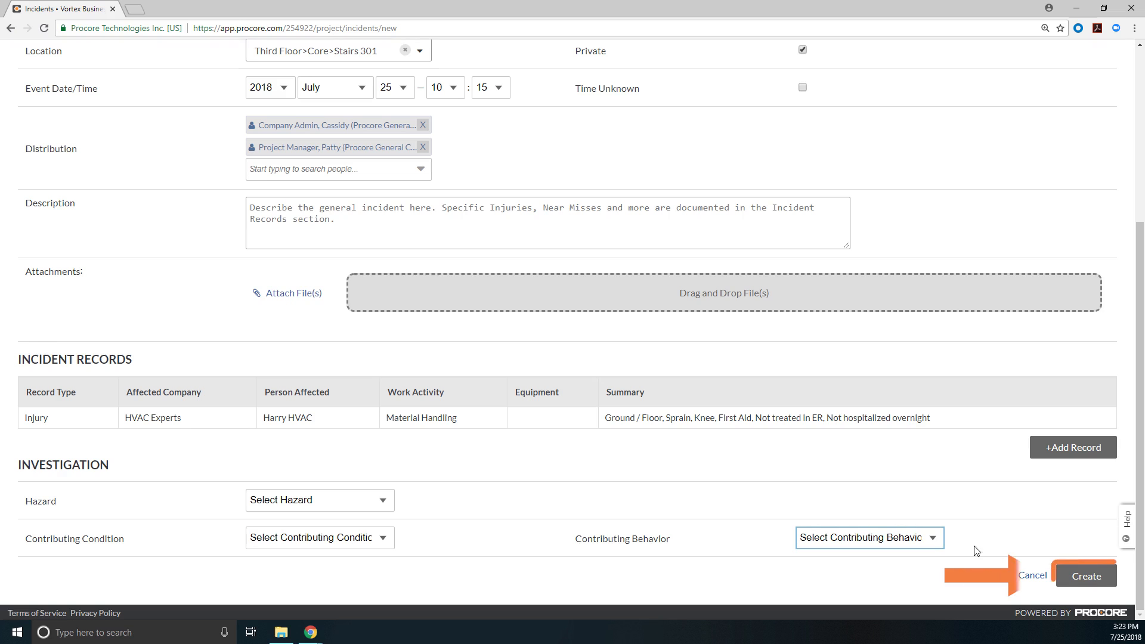
# Step: Create the incident and return to the project's incidents list
pyautogui.click(1095, 580)
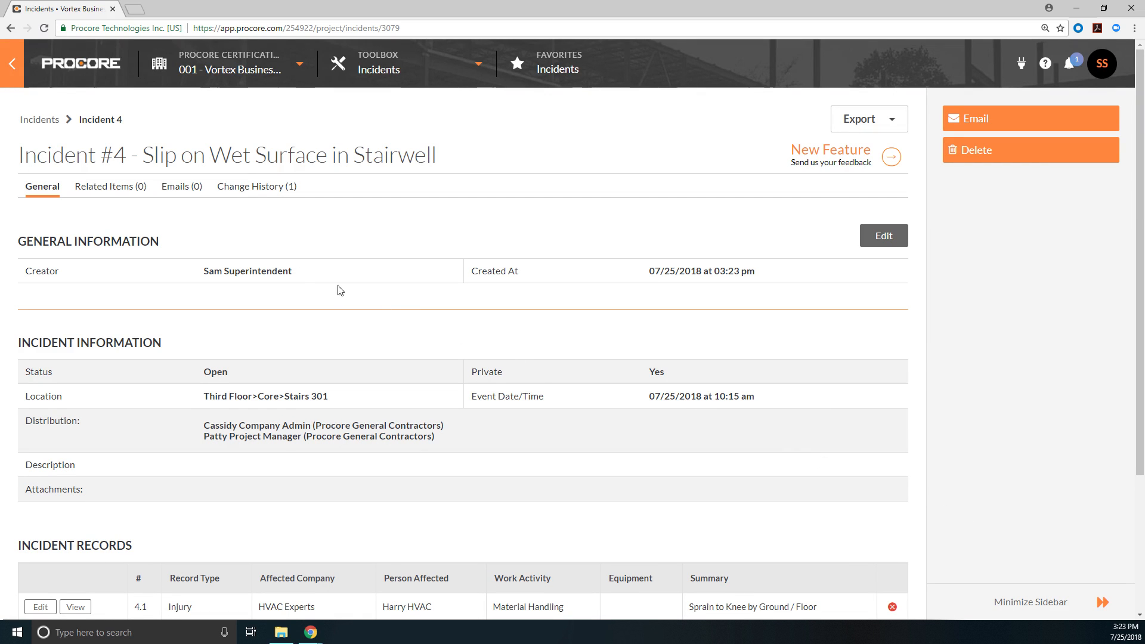
pyautogui.click(40, 121)
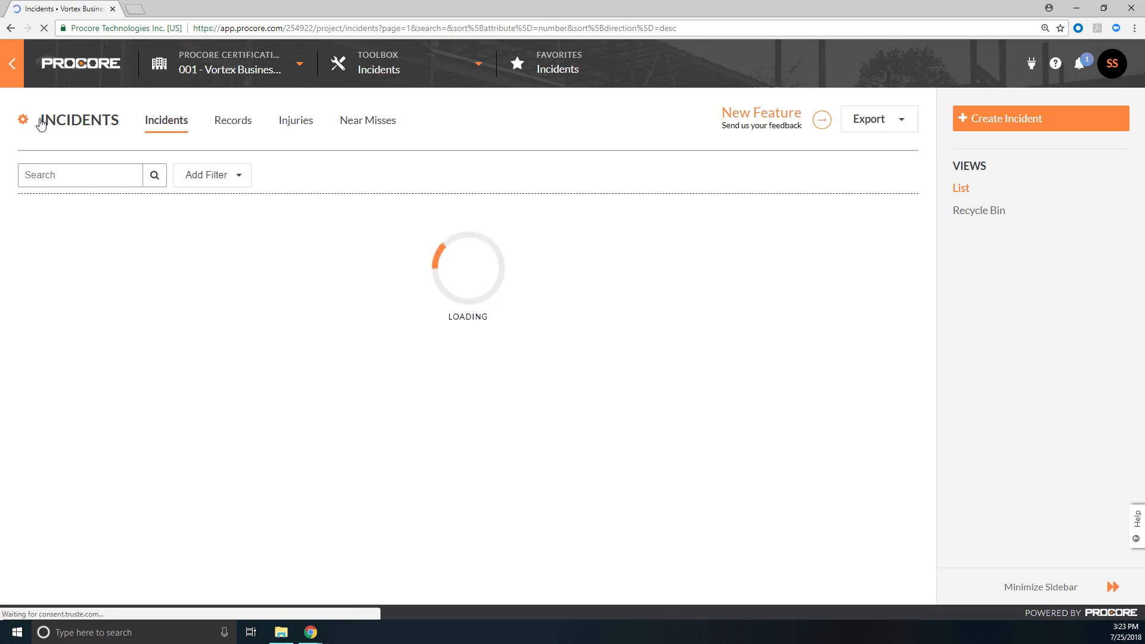